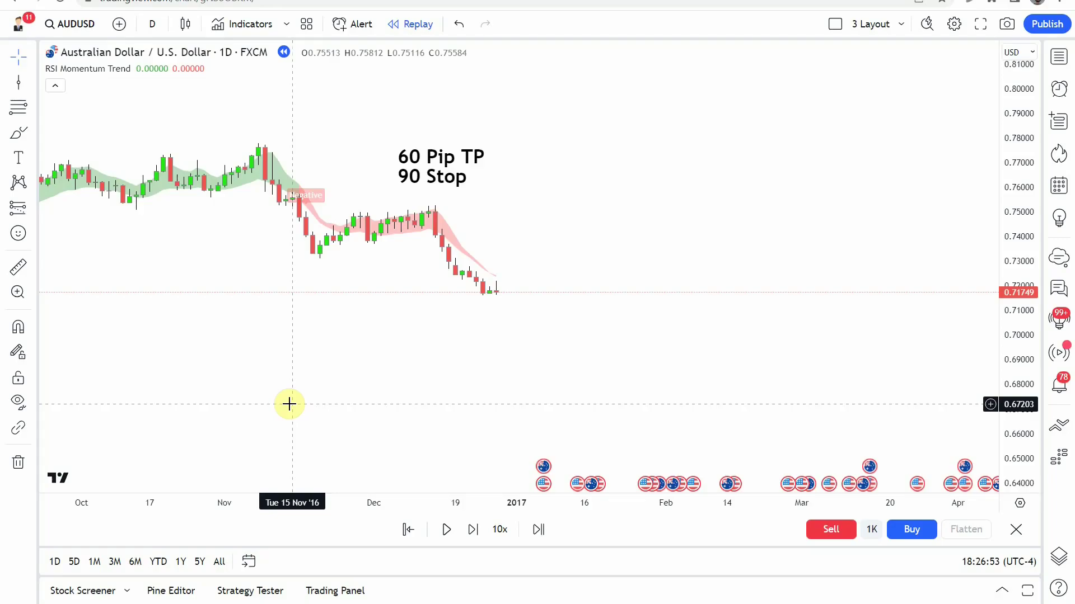
# Nudge the AUDUSD daily replay chart to frame the RSI Momentum Trend band and '60 Pip TP, 90 Stop' note
pyautogui.moveTo(288, 403); pyautogui.dragTo(314, 355)
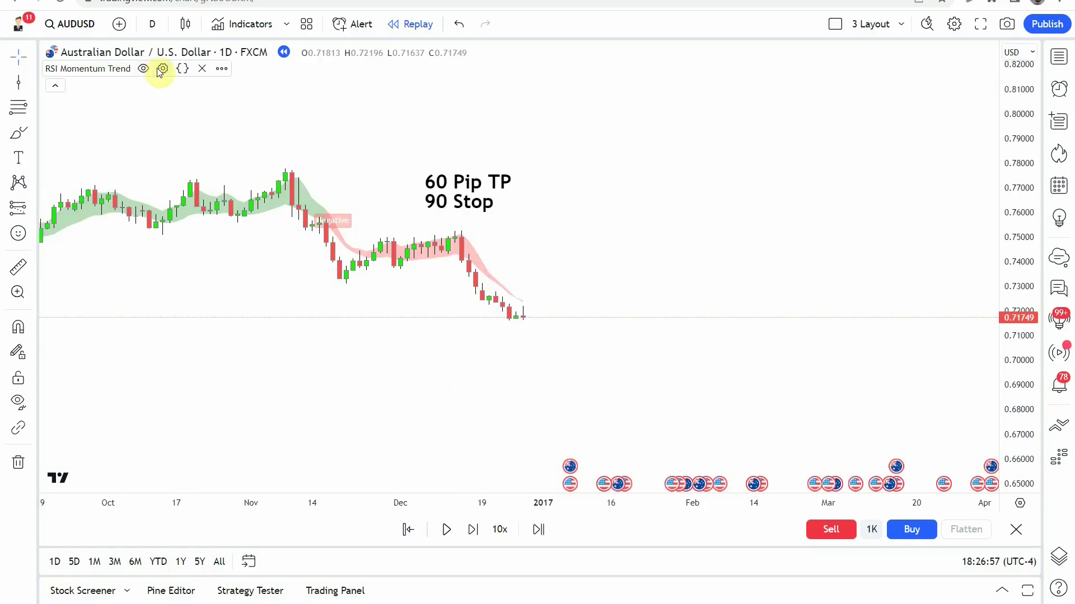
# In the RSI Momentum Trend settings, make the Positive and Negative momentum colours 100% opaque
pyautogui.click(162, 69)
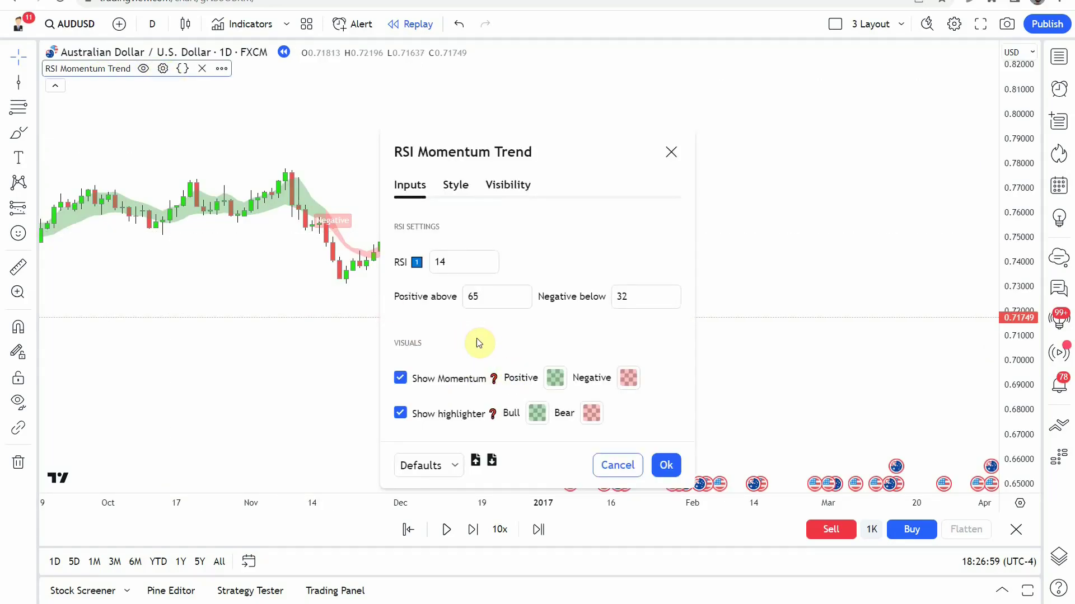
pyautogui.click(564, 380)
pyautogui.moveTo(599, 587); pyautogui.dragTo(763, 587)
pyautogui.click(649, 354)
pyautogui.click(628, 376)
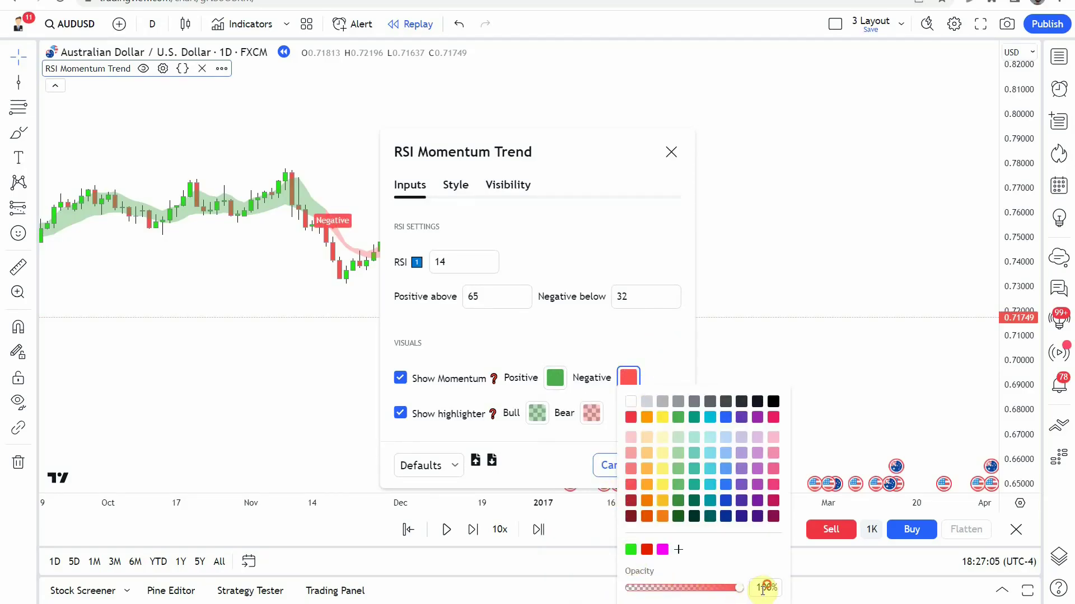
pyautogui.click(684, 347)
# Look over the Bull and Bear highlight colours, leave them as they are, and apply with Ok
pyautogui.click(537, 413)
pyautogui.moveTo(580, 587)
pyautogui.mouseDown()
pyautogui.moveTo(629, 598)
pyautogui.moveTo(652, 587)
pyautogui.moveTo(574, 588)
pyautogui.mouseUp()
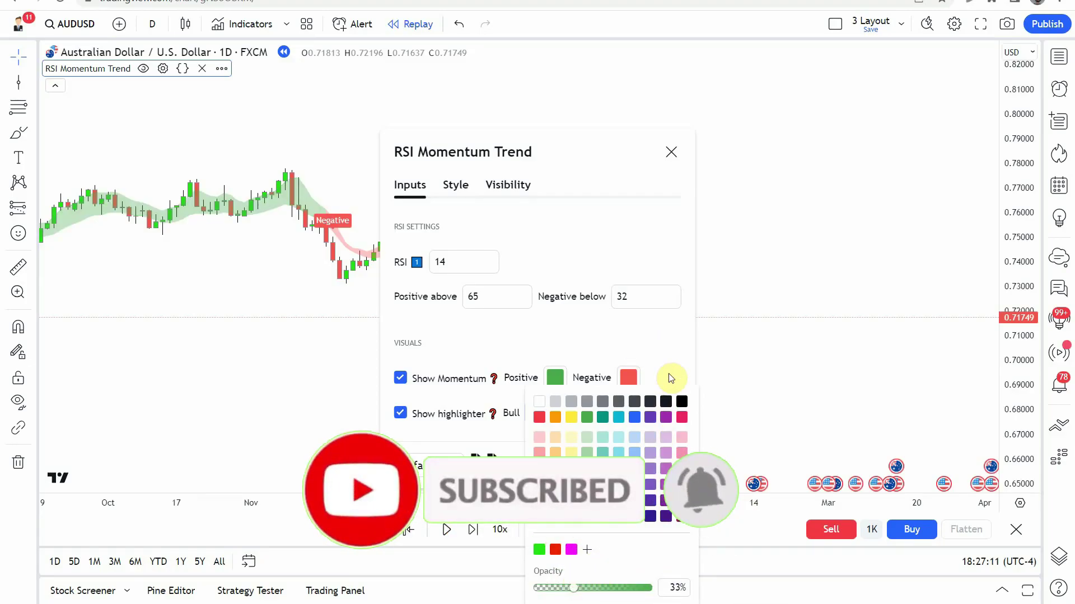
pyautogui.click(670, 379)
pyautogui.click(591, 414)
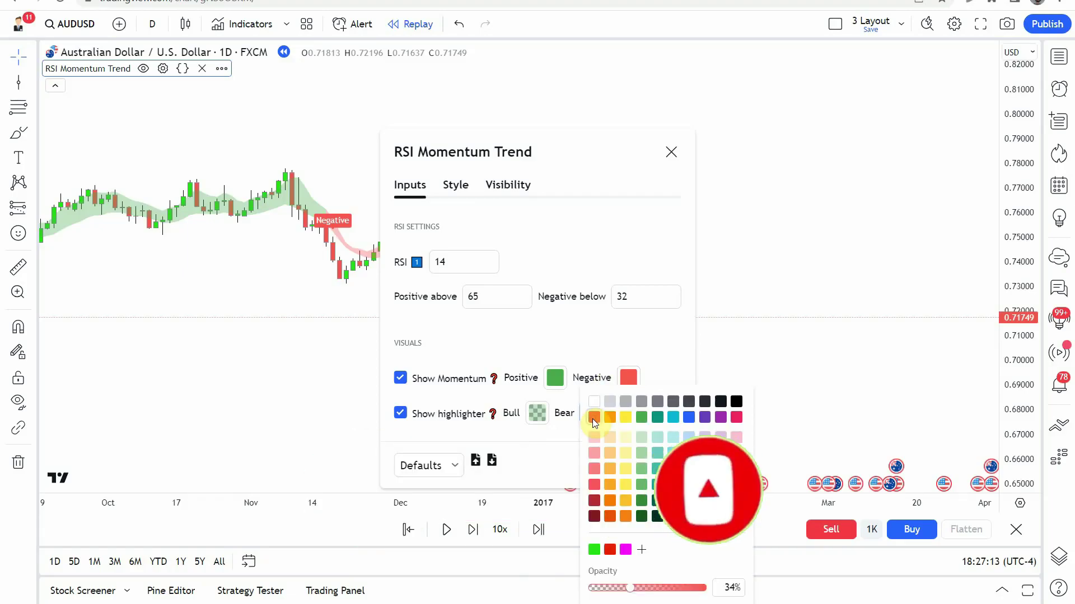
pyautogui.click(539, 414)
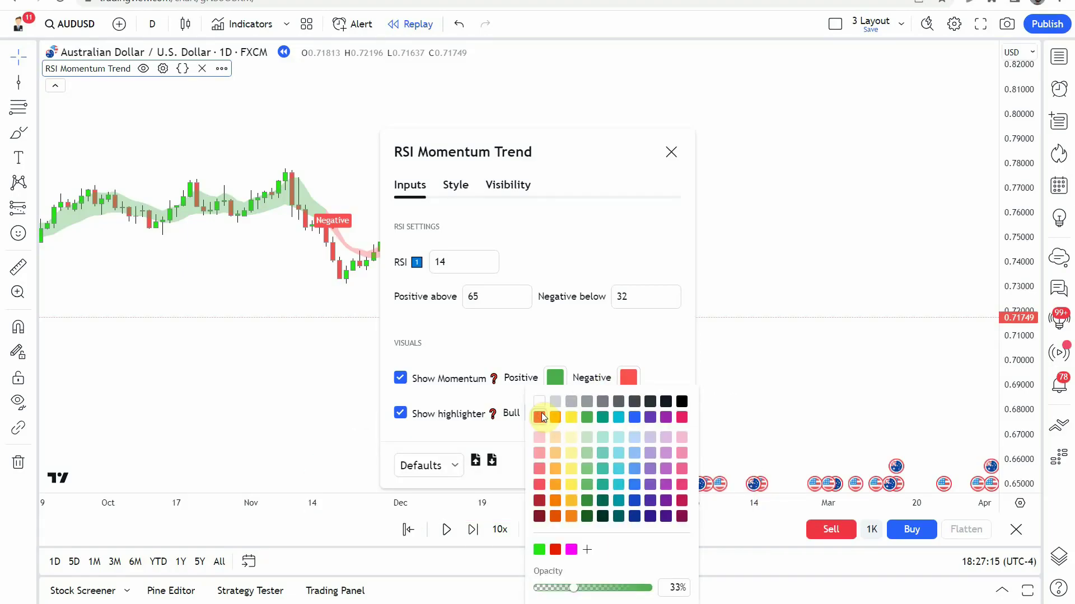
pyautogui.click(665, 344)
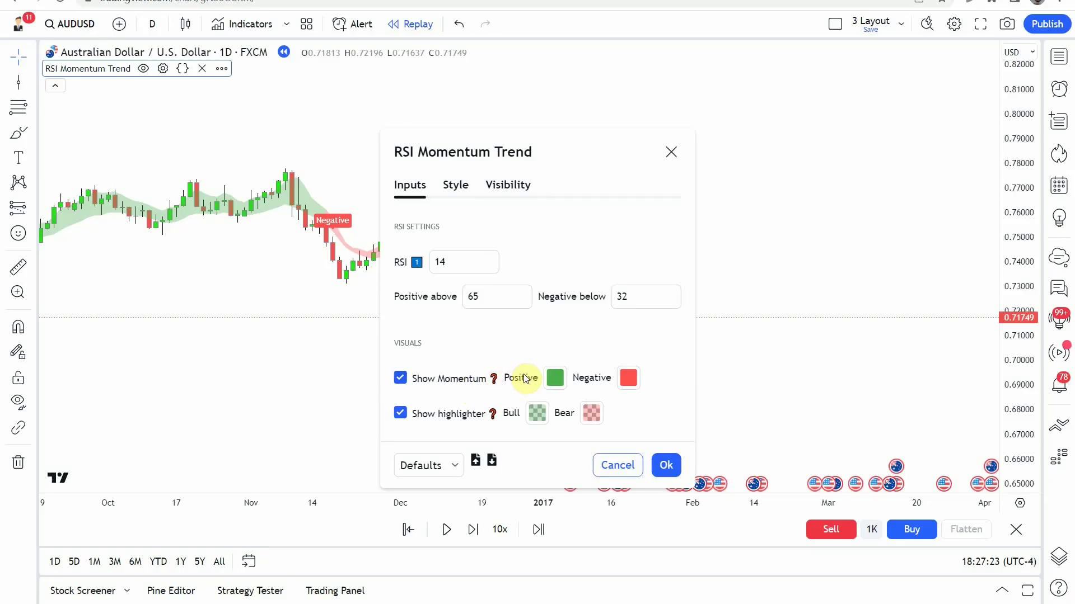
pyautogui.click(666, 465)
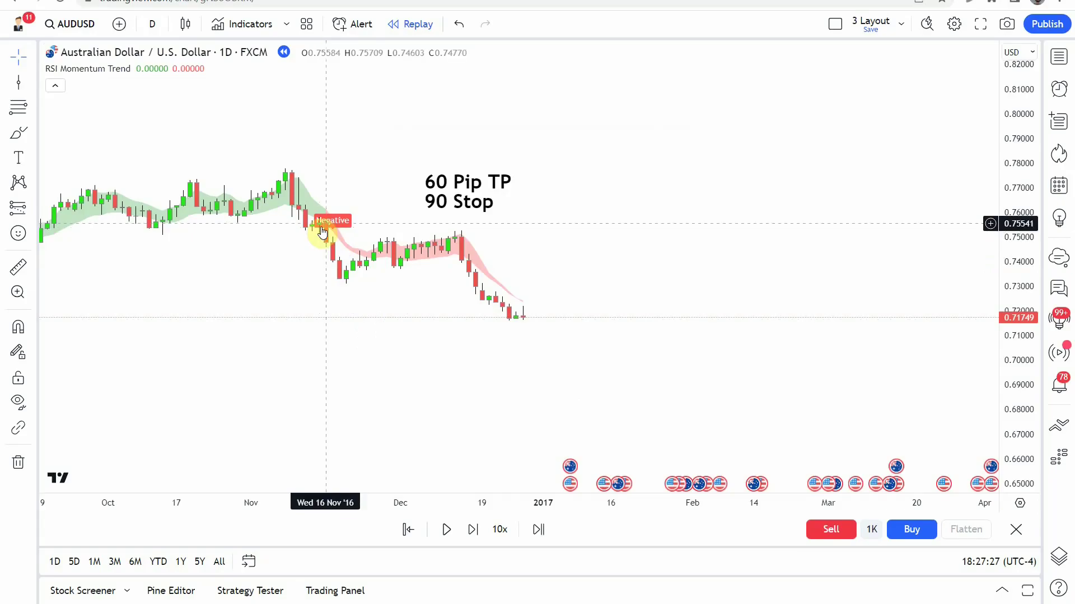
# Browse back through the April–October 2016 signals, then settle the view from September 2016 onward
pyautogui.moveTo(338, 302); pyautogui.dragTo(412, 319)
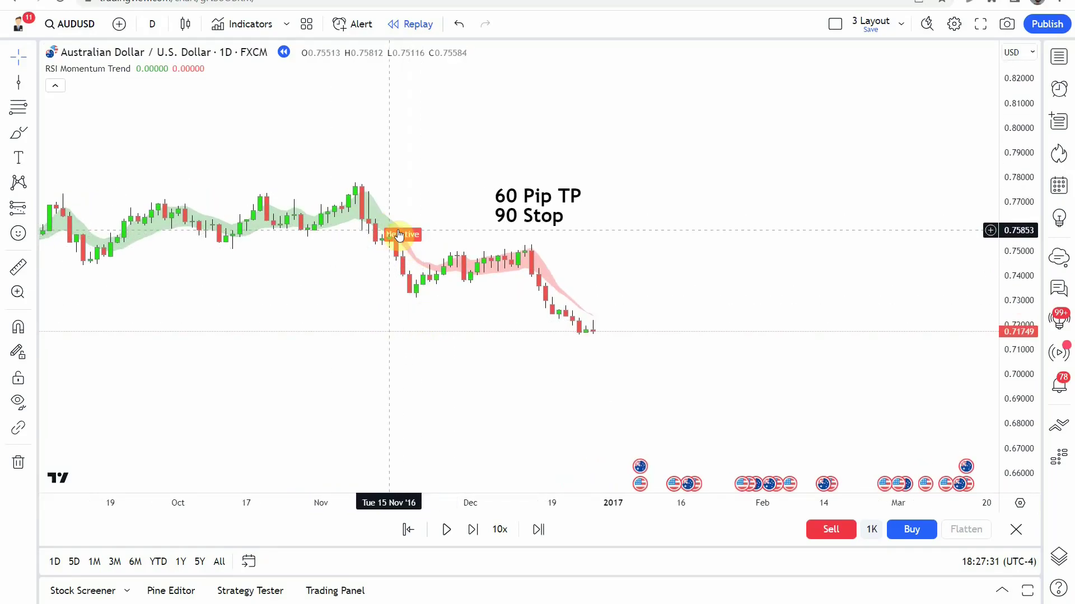
pyautogui.moveTo(492, 364); pyautogui.dragTo(847, 389)
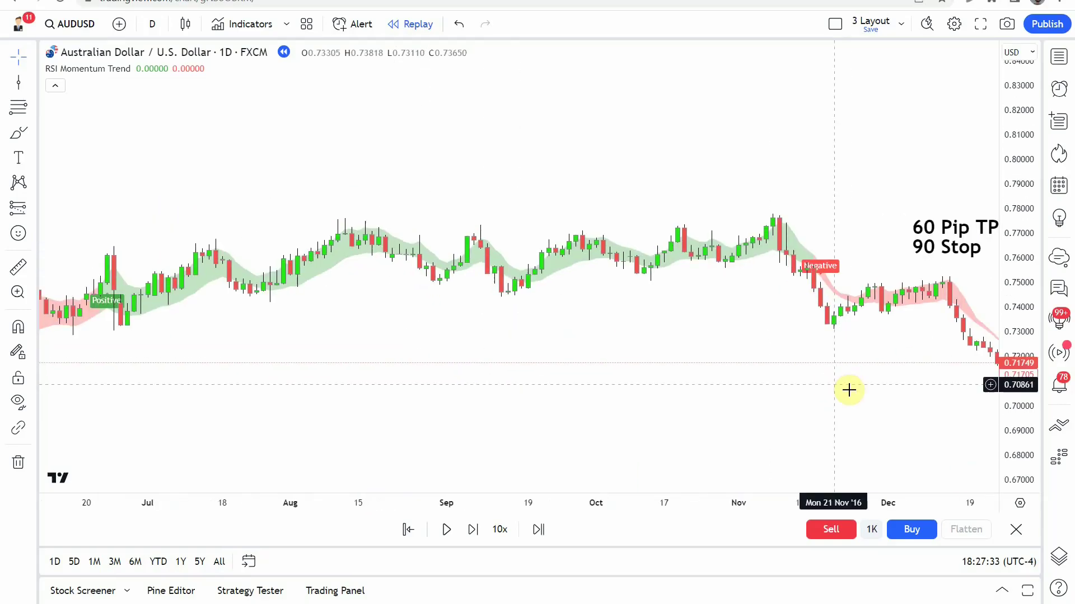
pyautogui.moveTo(246, 386); pyautogui.dragTo(487, 391)
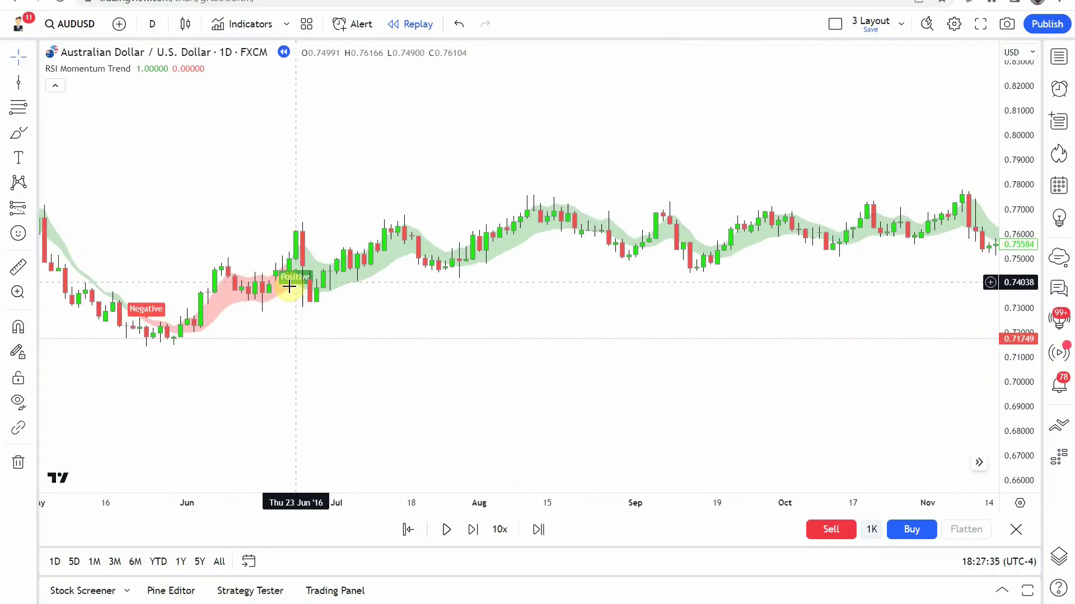
pyautogui.hscroll(10, 519, 362)
pyautogui.moveTo(518, 362); pyautogui.dragTo(550, 343)
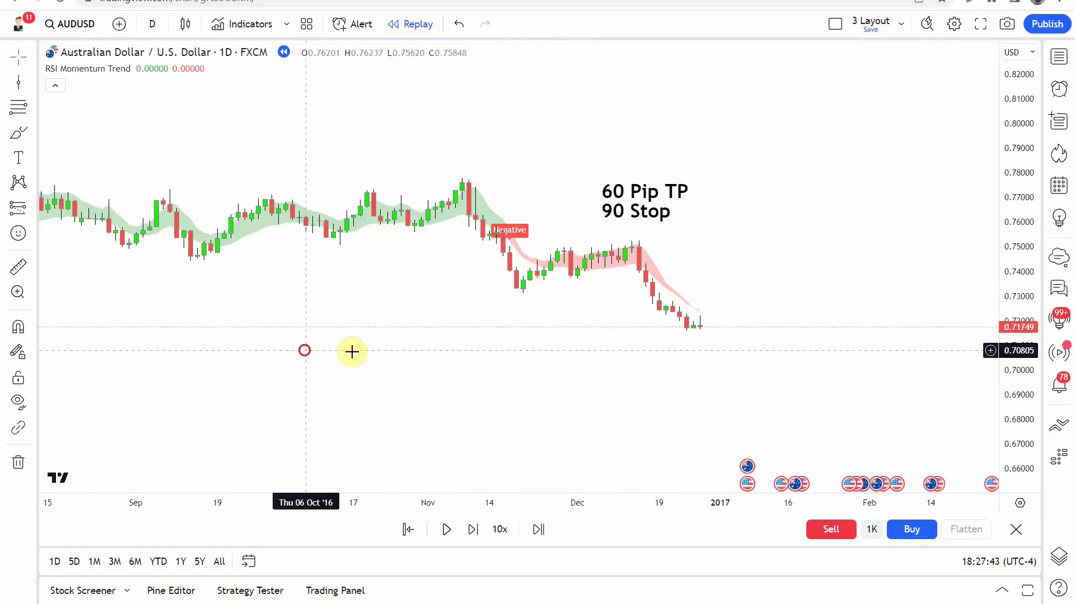
pyautogui.moveTo(305, 350); pyautogui.dragTo(890, 381)
pyautogui.moveTo(556, 405); pyautogui.dragTo(638, 391)
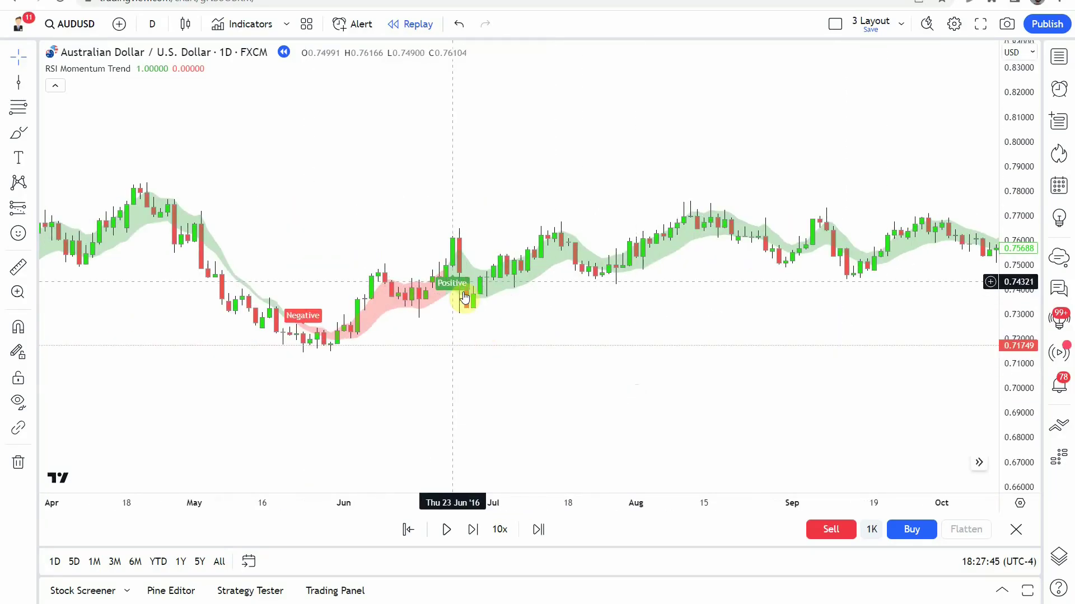
pyautogui.moveTo(857, 405); pyautogui.dragTo(351, 368)
pyautogui.moveTo(724, 327); pyautogui.dragTo(465, 326)
pyautogui.moveTo(693, 350); pyautogui.dragTo(660, 341)
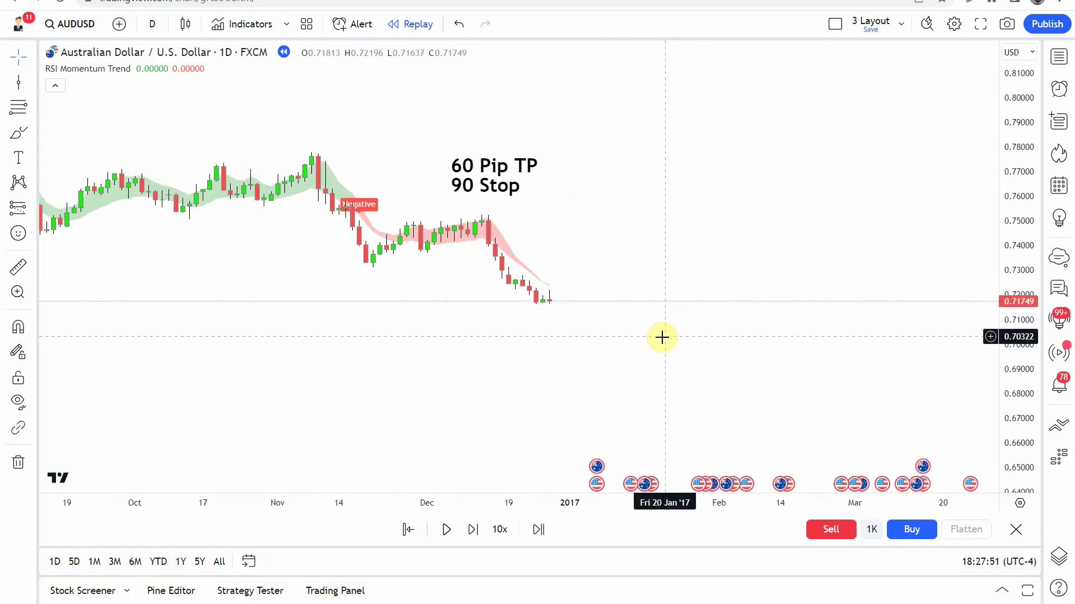
# Run the replay briefly, pause it, and bring the newest replayed bars into view
pyautogui.click(447, 530)
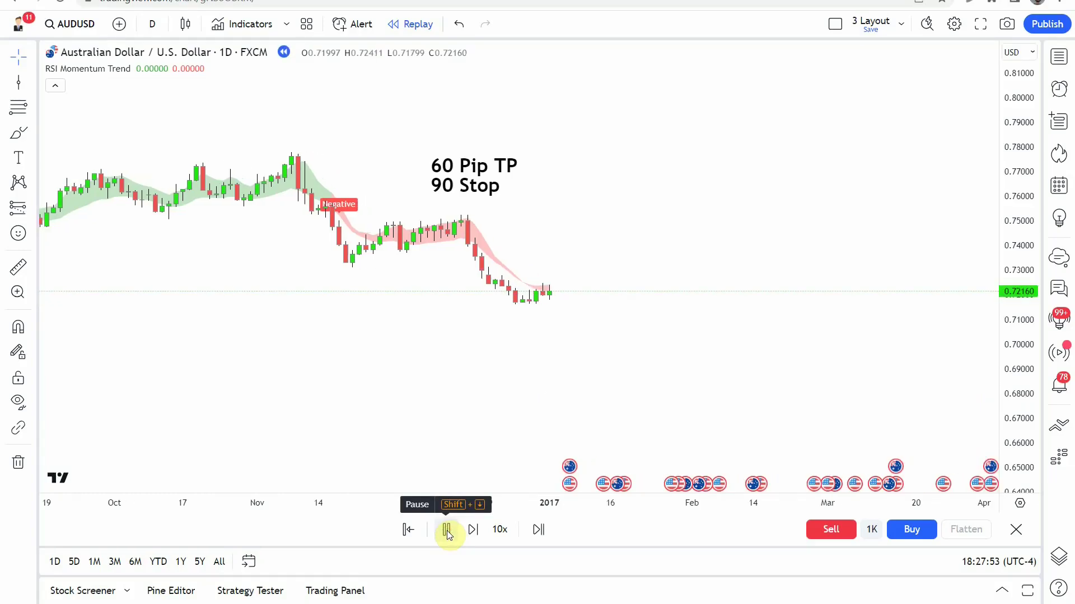
pyautogui.click(447, 531)
pyautogui.scroll(3, 465, 391)
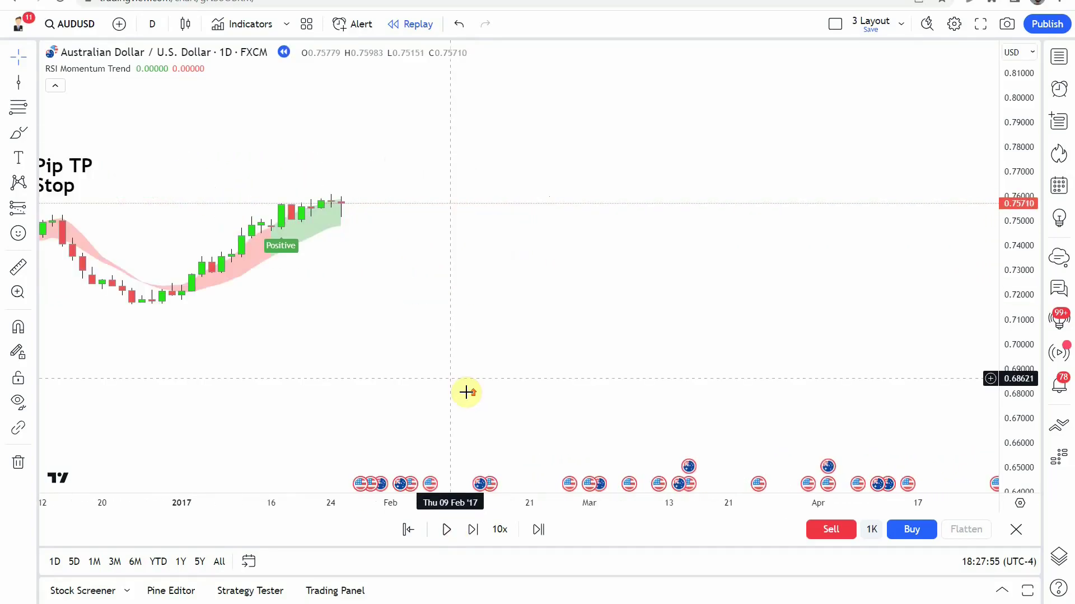
pyautogui.moveTo(465, 391); pyautogui.dragTo(662, 401)
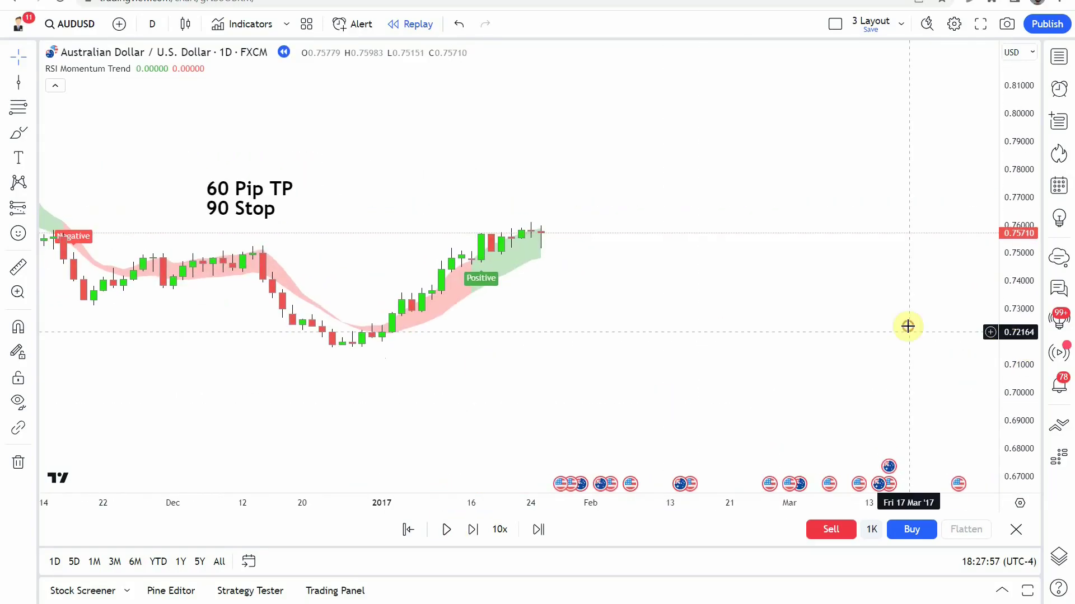
# Mark the Positive signal candle with a vertical line and measure the move from it
pyautogui.click(12, 84)
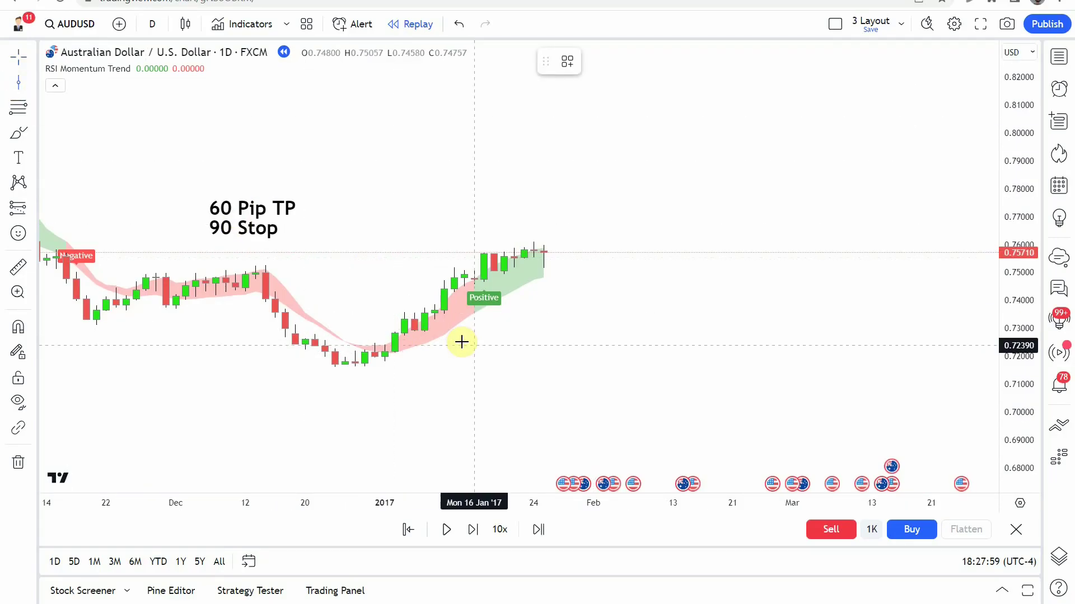
pyautogui.click(484, 347)
pyautogui.moveTo(98, 316); pyautogui.dragTo(149, 323)
pyautogui.click(15, 273)
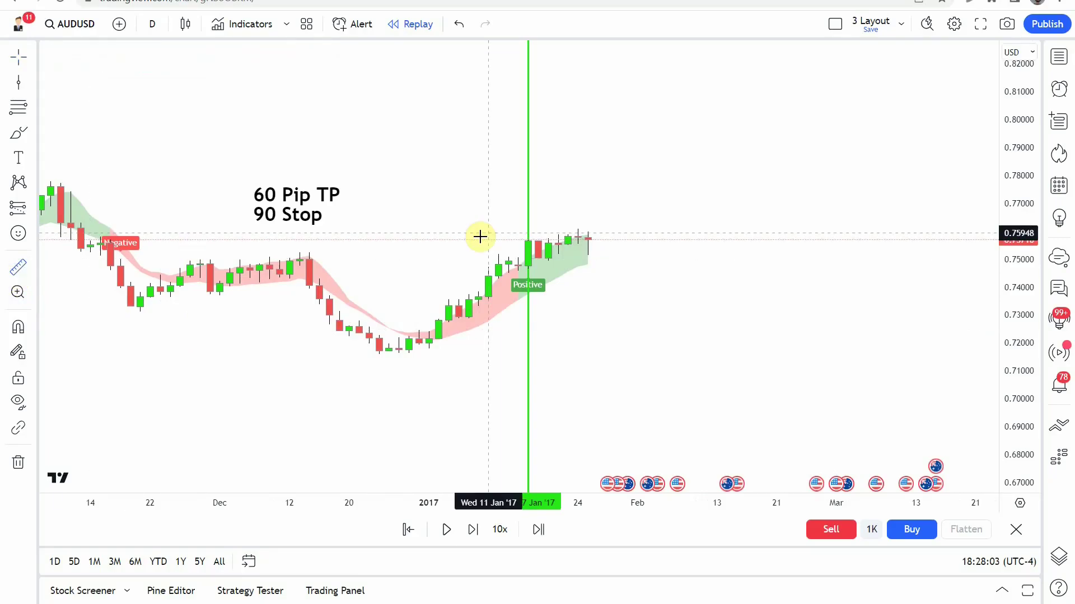
pyautogui.click(496, 241)
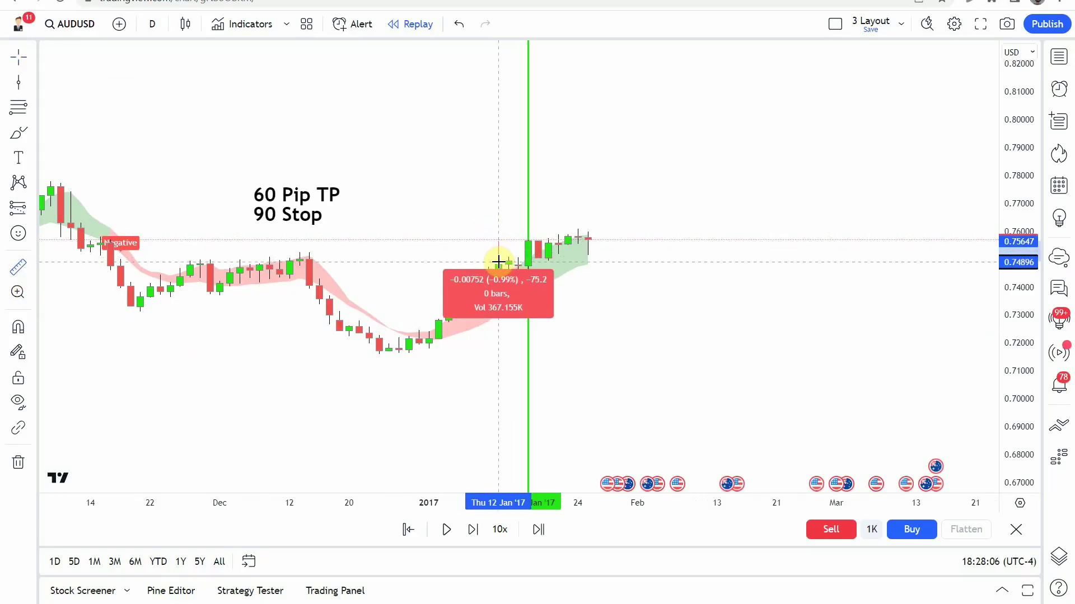
pyautogui.click(496, 233)
# Advance the replay a little, reposition the chart around the new bars, and resume playback
pyautogui.click(446, 529)
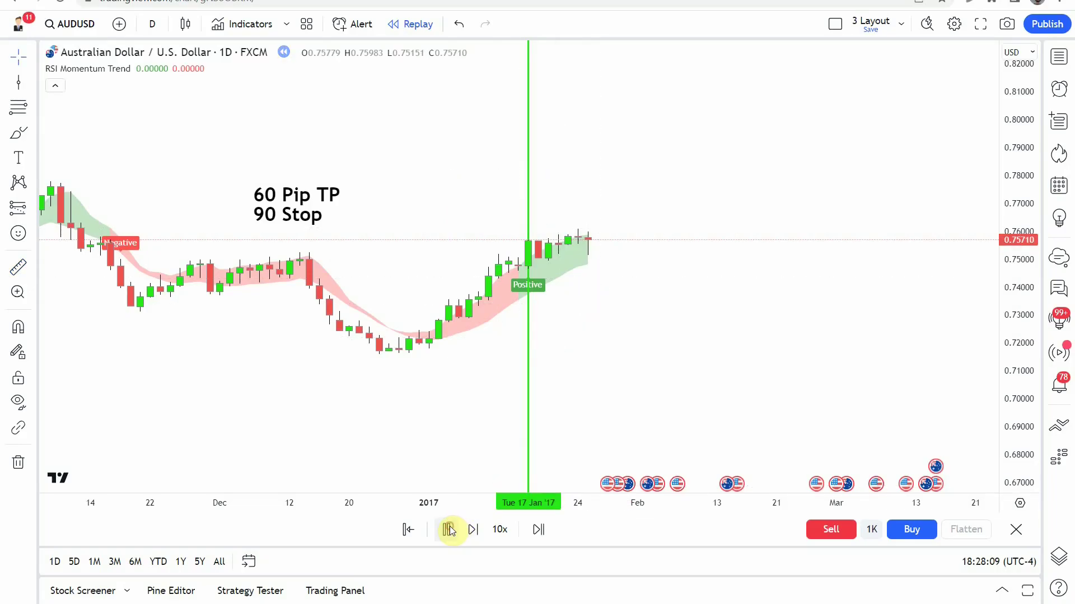
pyautogui.click(449, 529)
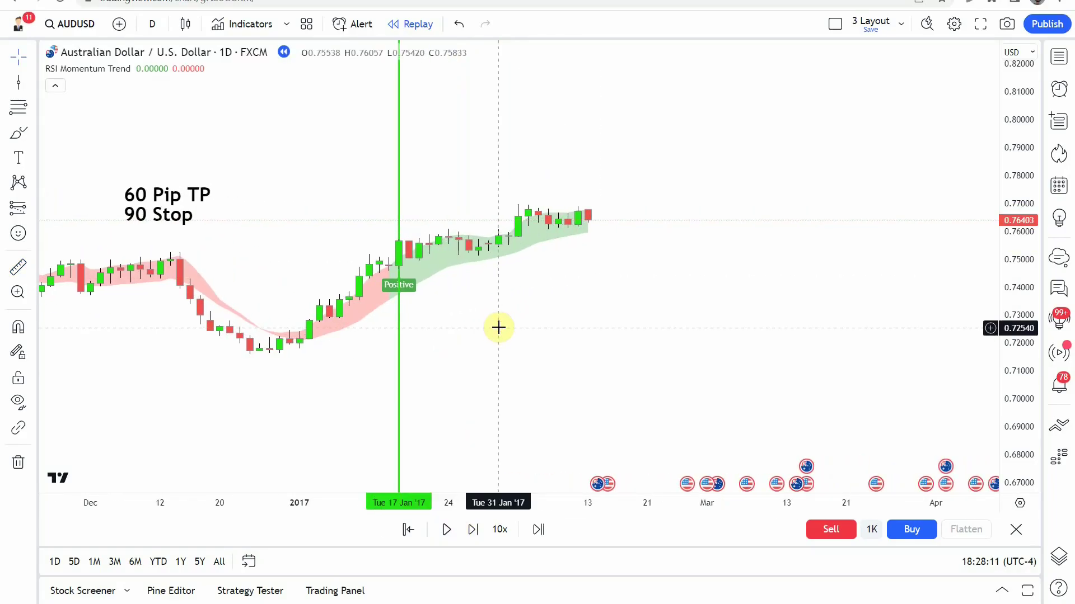
pyautogui.moveTo(331, 327); pyautogui.dragTo(412, 358)
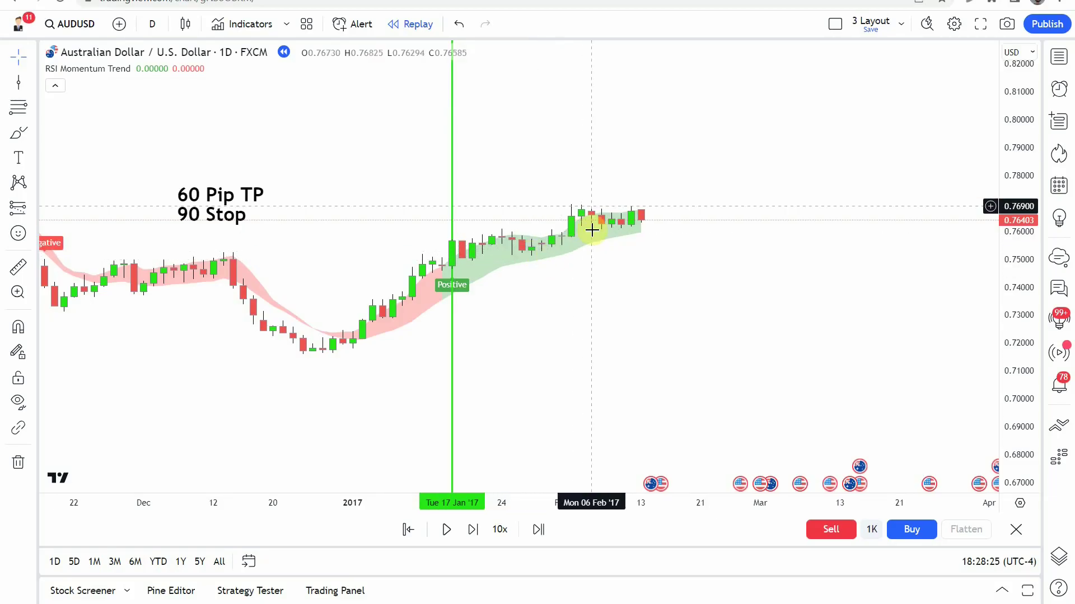
pyautogui.moveTo(547, 332)
pyautogui.mouseDown()
pyautogui.moveTo(589, 331)
pyautogui.moveTo(511, 327)
pyautogui.mouseUp()
pyautogui.click(445, 531)
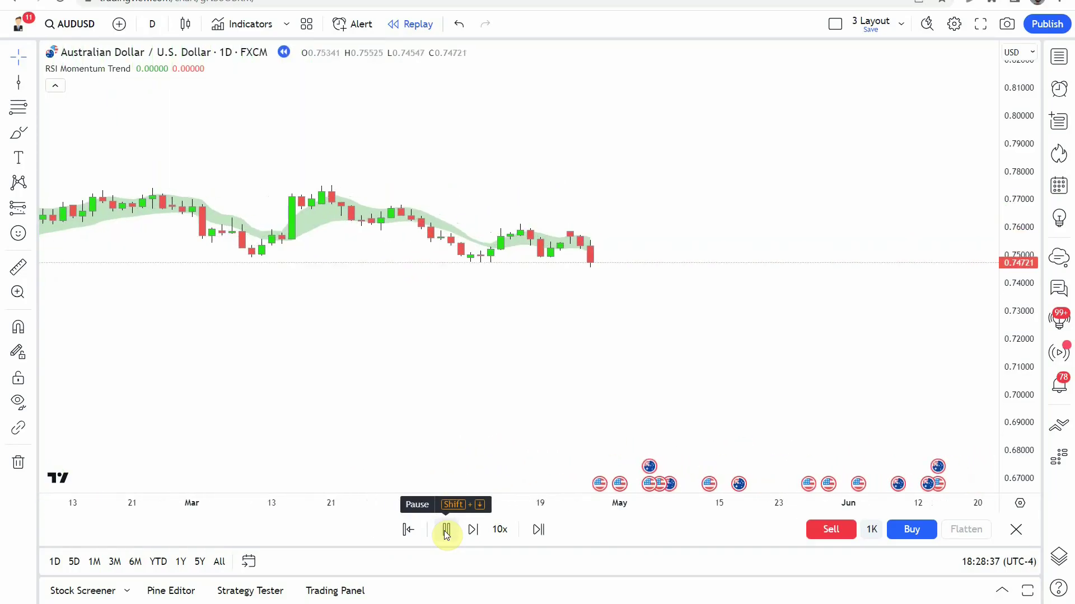
# Pause the replay and draw a vertical line at the 09 May '17 Negative signal
pyautogui.click(446, 529)
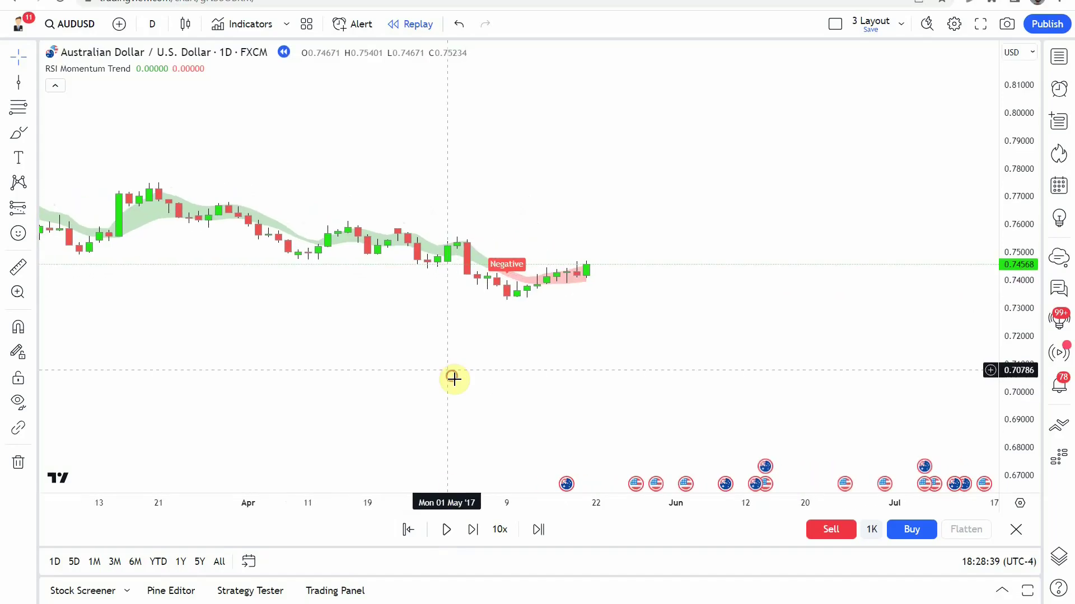
pyautogui.click(18, 83)
pyautogui.click(467, 343)
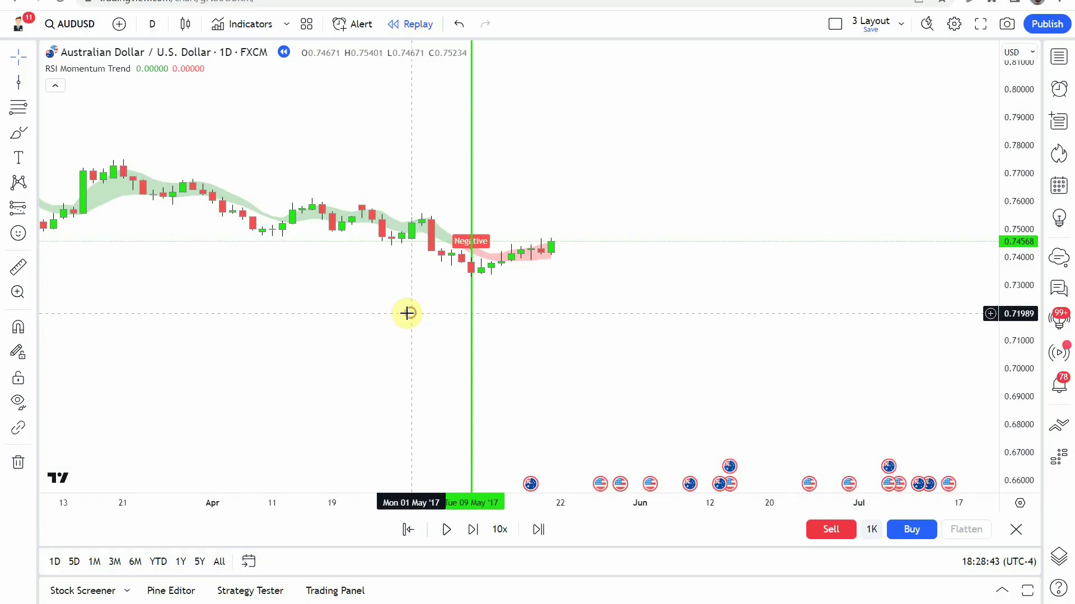
pyautogui.click(17, 270)
pyautogui.click(442, 273)
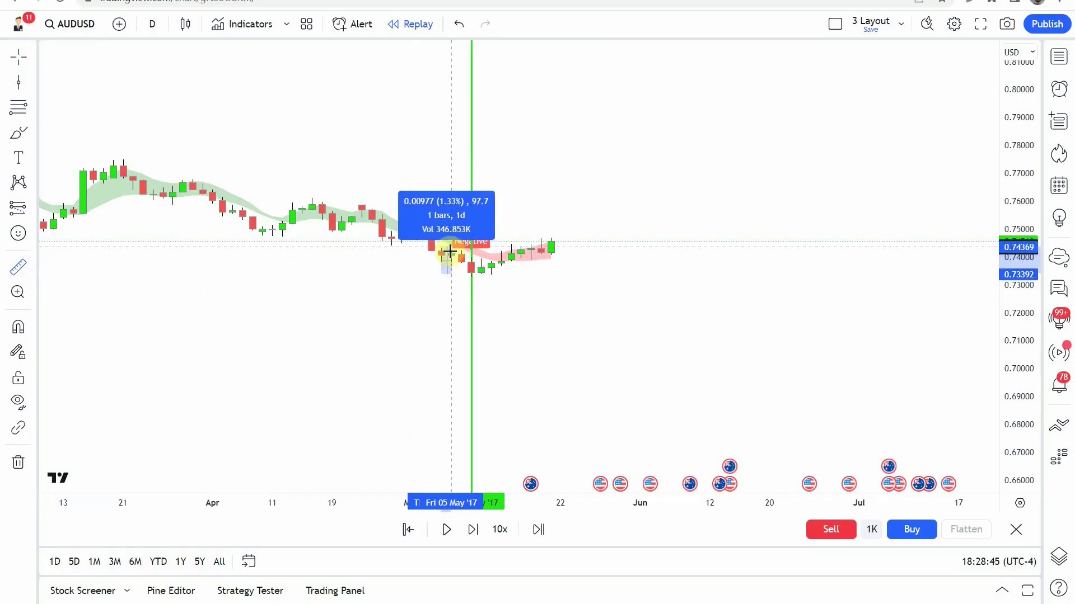
pyautogui.click(547, 307)
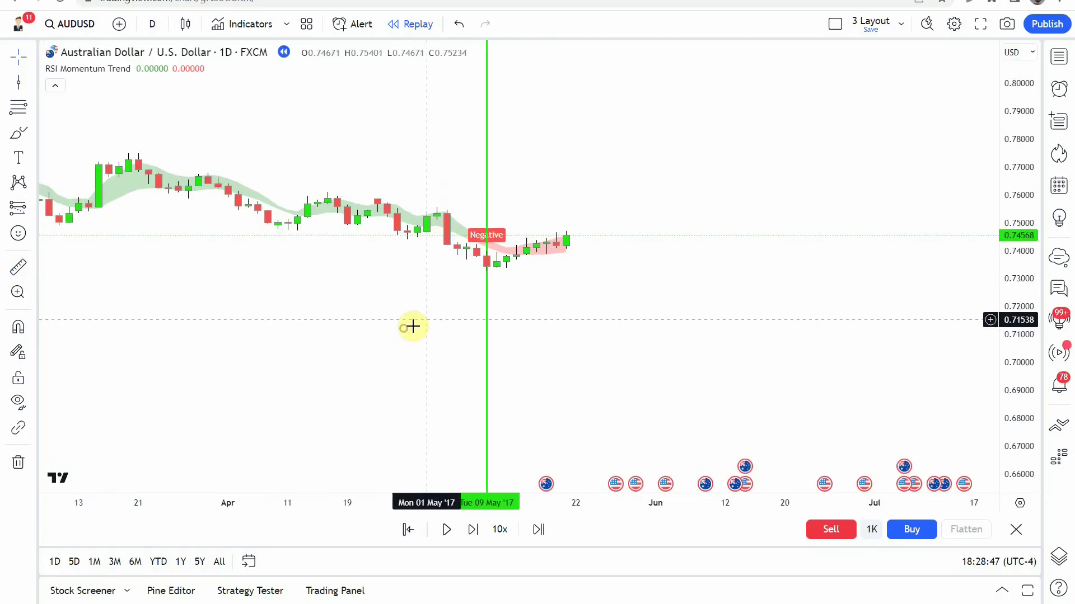
# Recolour the 09 May '17 vertical line red
pyautogui.click(469, 337)
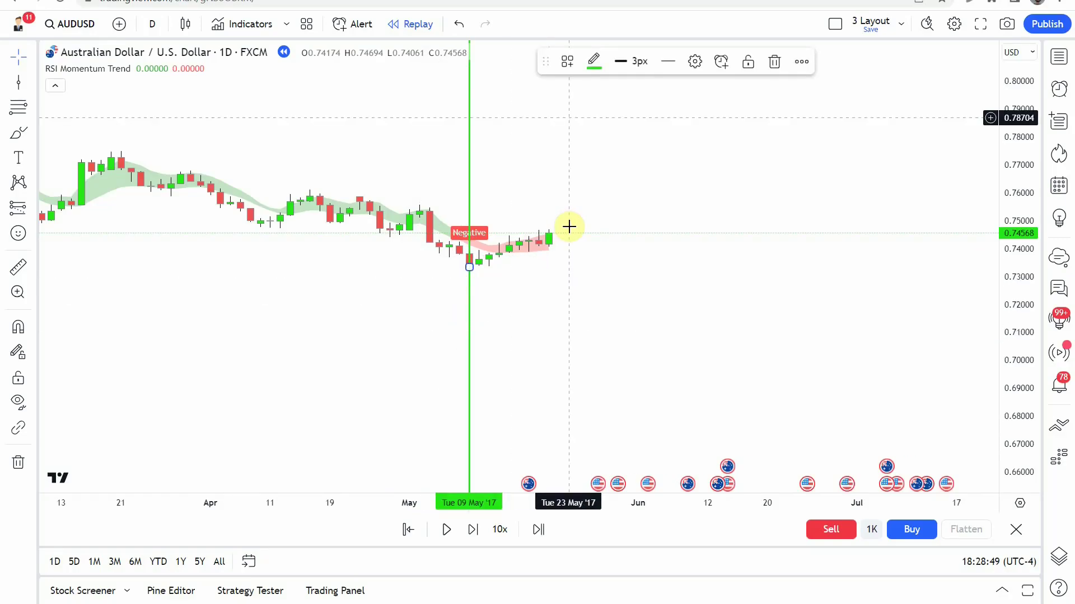
pyautogui.click(592, 63)
pyautogui.click(611, 241)
pyautogui.click(566, 290)
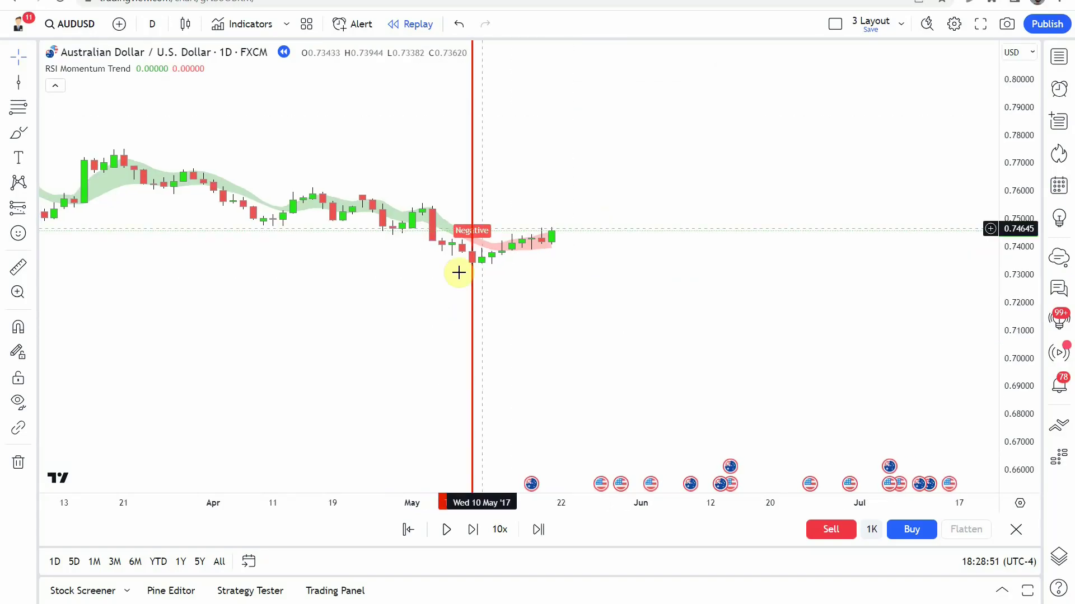
# Stretch the price scale, resume the replay, and pause it at the June signal
pyautogui.moveTo(1015, 369); pyautogui.dragTo(1031, 311)
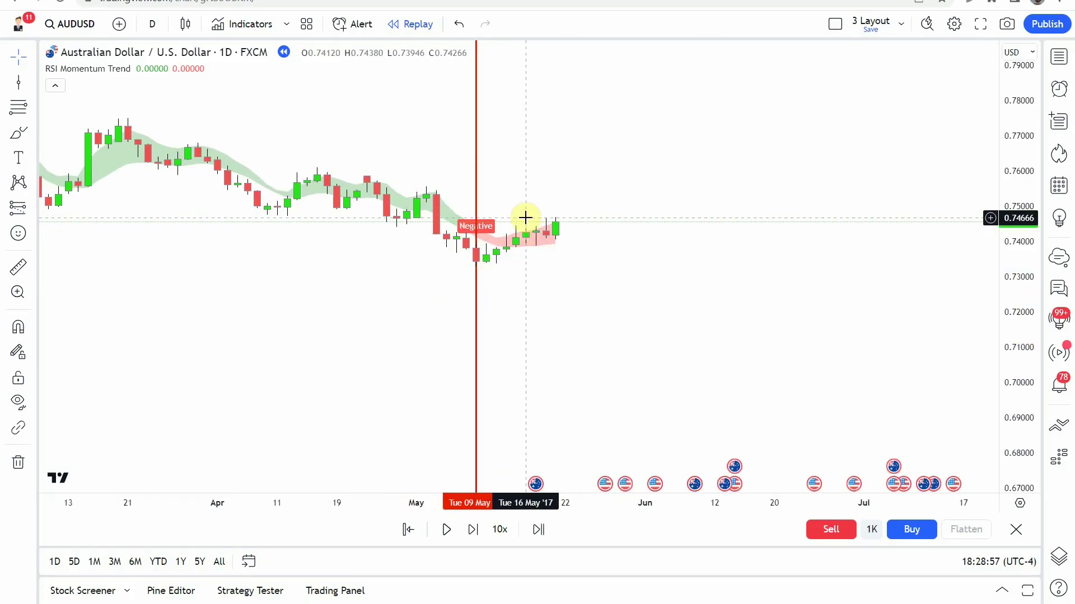
pyautogui.hscroll(3, 561, 347)
pyautogui.hscroll(-3, 535, 339)
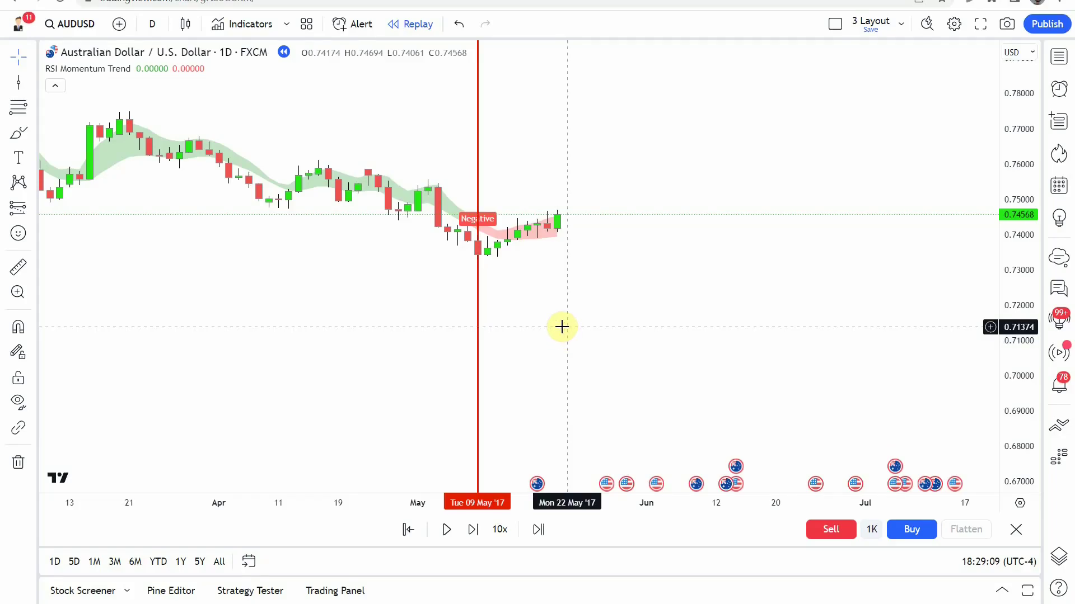
pyautogui.click(447, 530)
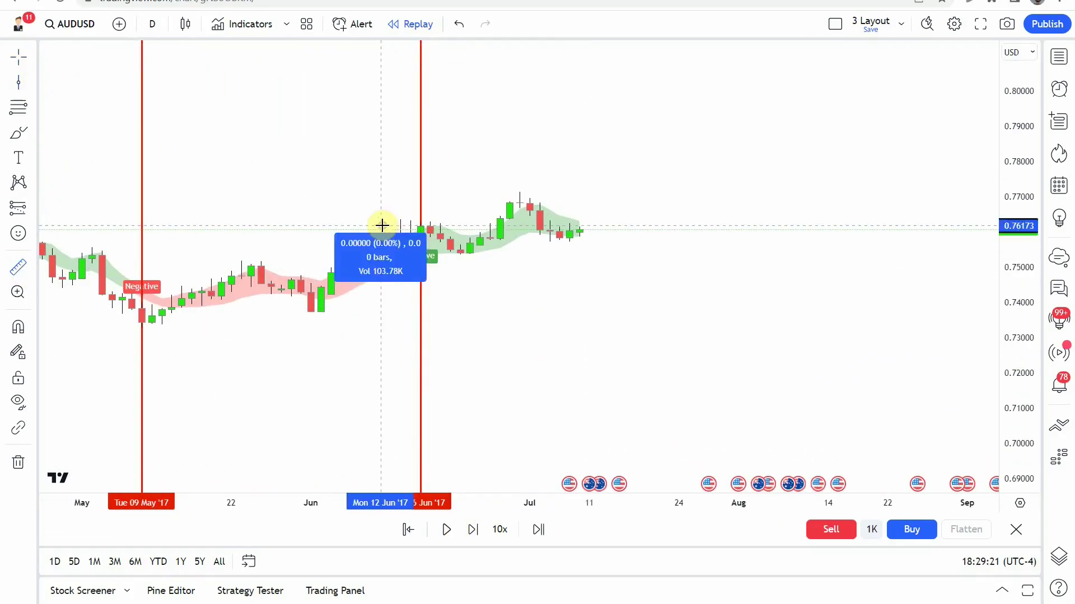
pyautogui.click(449, 531)
pyautogui.keyDown('shift'); pyautogui.click(225, 249); pyautogui.keyUp('shift')
# Keep the replay running through autumn 2017 into early January 2018
pyautogui.click(447, 530)
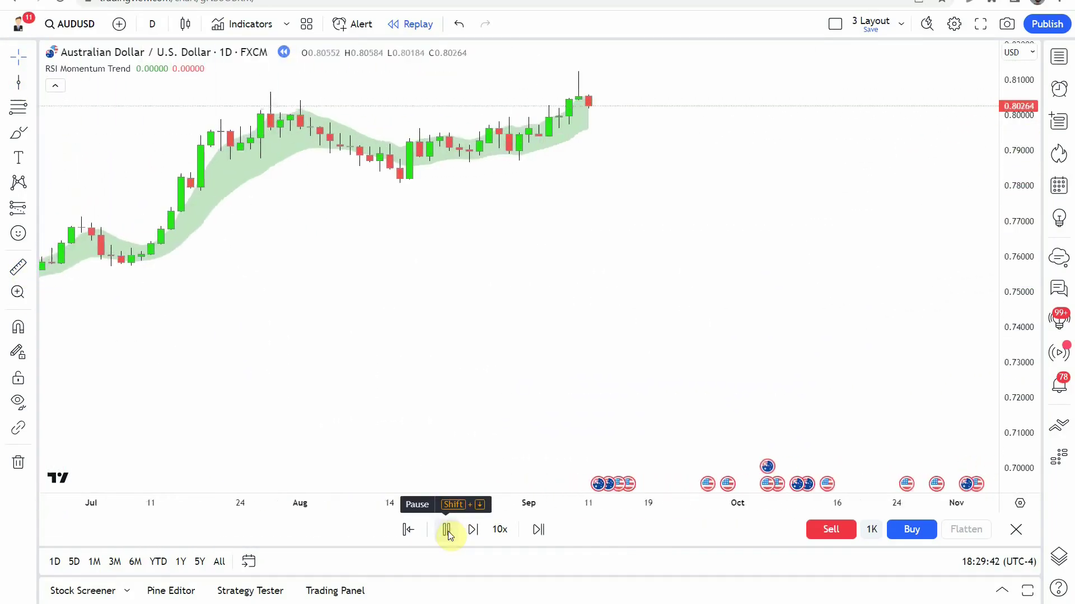
pyautogui.click(448, 530)
pyautogui.click(447, 529)
pyautogui.click(447, 529)
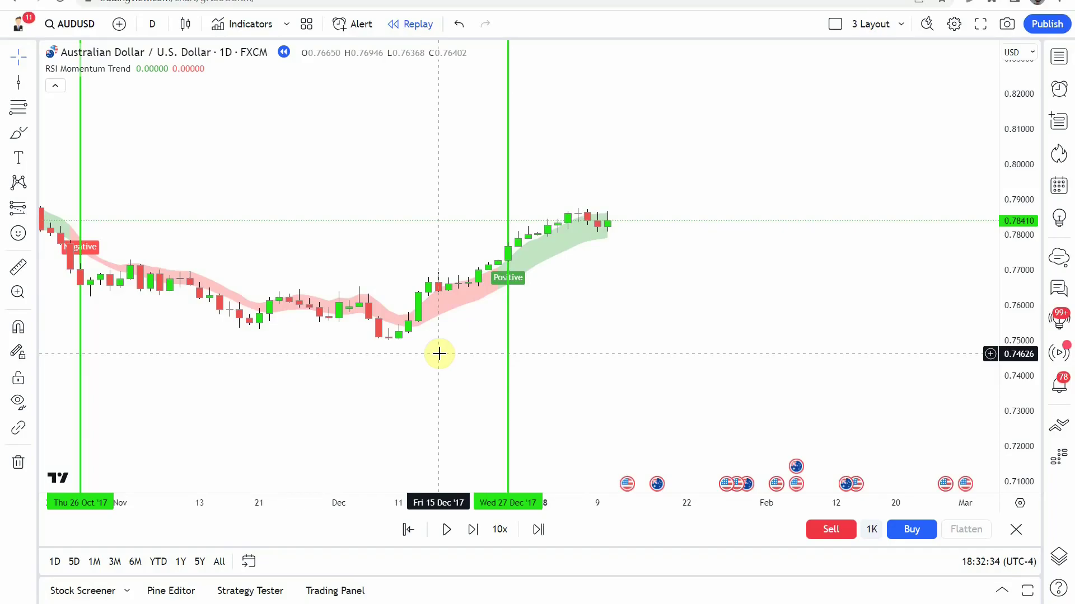
# Zoom out and shift the chart to frame the whole of 2017
pyautogui.scroll(-5, 439, 352)
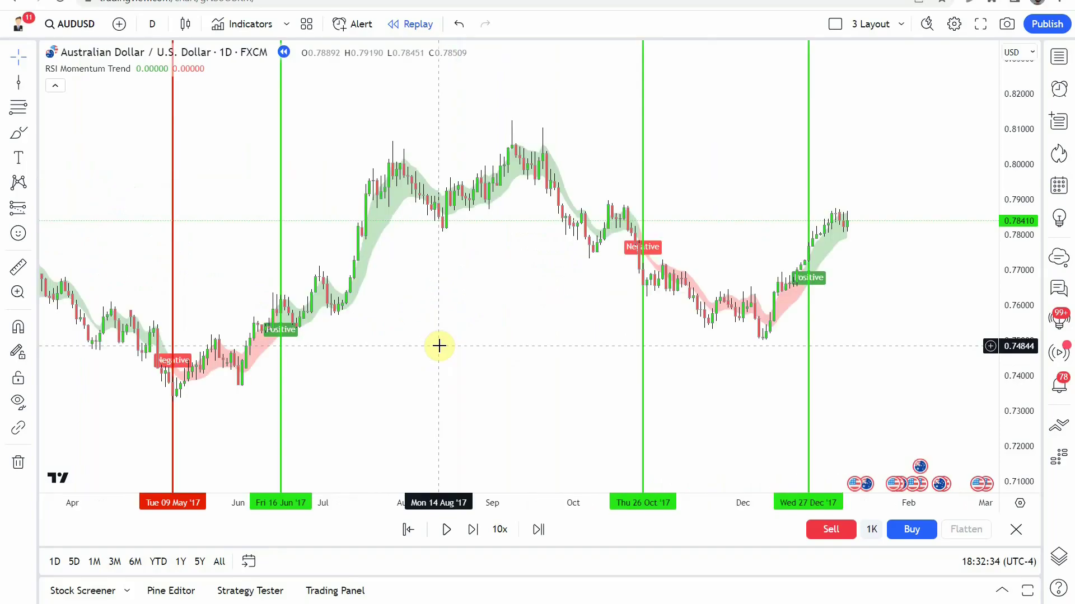
pyautogui.scroll(-2, 439, 346)
pyautogui.scroll(-2, 996, 307)
pyautogui.scroll(-3, 458, 375)
pyautogui.moveTo(458, 375); pyautogui.dragTo(309, 345)
pyautogui.moveTo(267, 391); pyautogui.dragTo(362, 364)
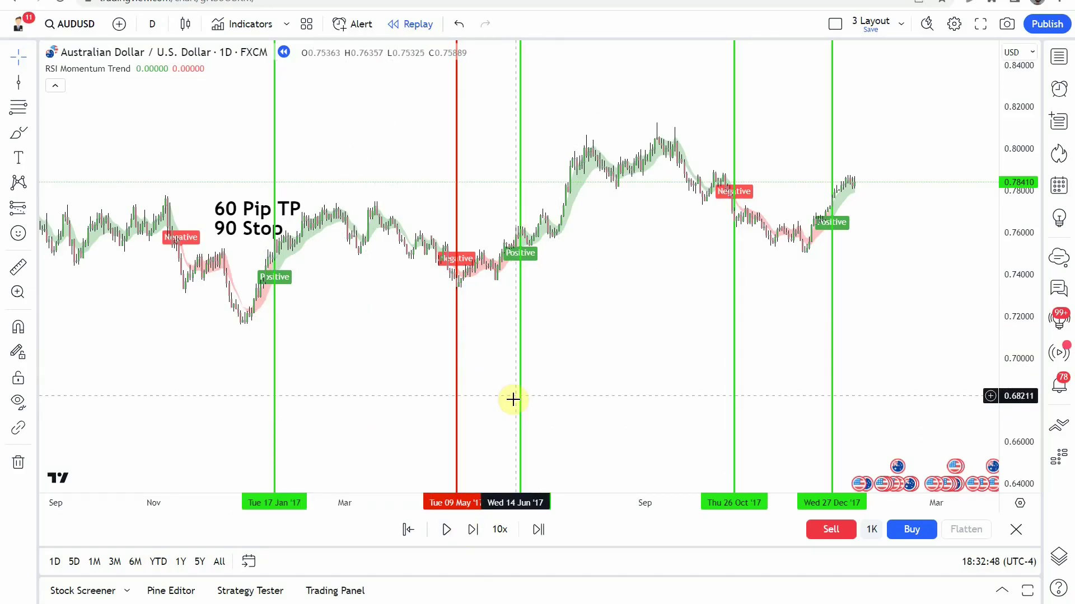
# Bring the later 2017 signal lines into view and resize the price scale to fit every swing
pyautogui.moveTo(549, 274); pyautogui.dragTo(599, 348)
pyautogui.hscroll(-4, 501, 323)
pyautogui.scroll(2, 549, 330)
pyautogui.hscroll(3, 587, 334)
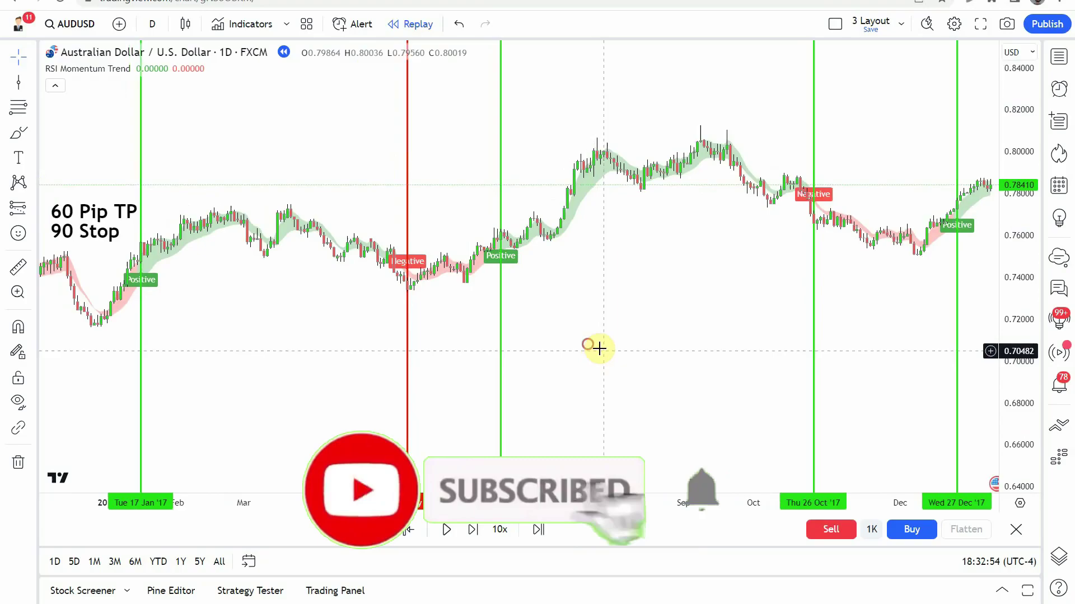
pyautogui.moveTo(1032, 112); pyautogui.dragTo(1012, 221)
pyautogui.moveTo(667, 315)
pyautogui.mouseDown()
pyautogui.moveTo(655, 319)
pyautogui.moveTo(679, 307)
pyautogui.moveTo(664, 314)
pyautogui.mouseUp()
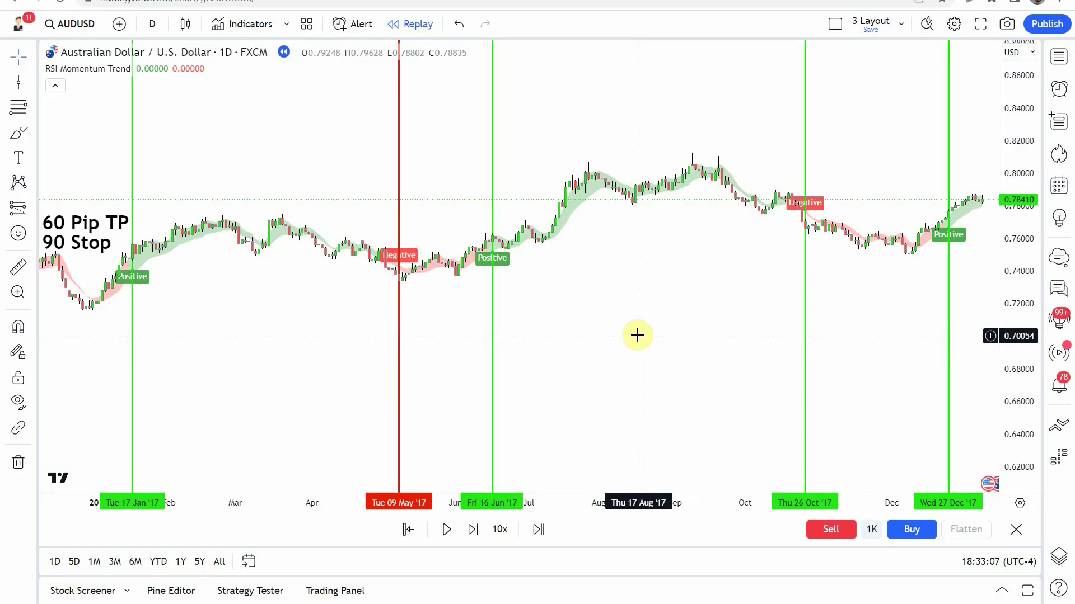
pyautogui.moveTo(624, 312); pyautogui.dragTo(623, 337)
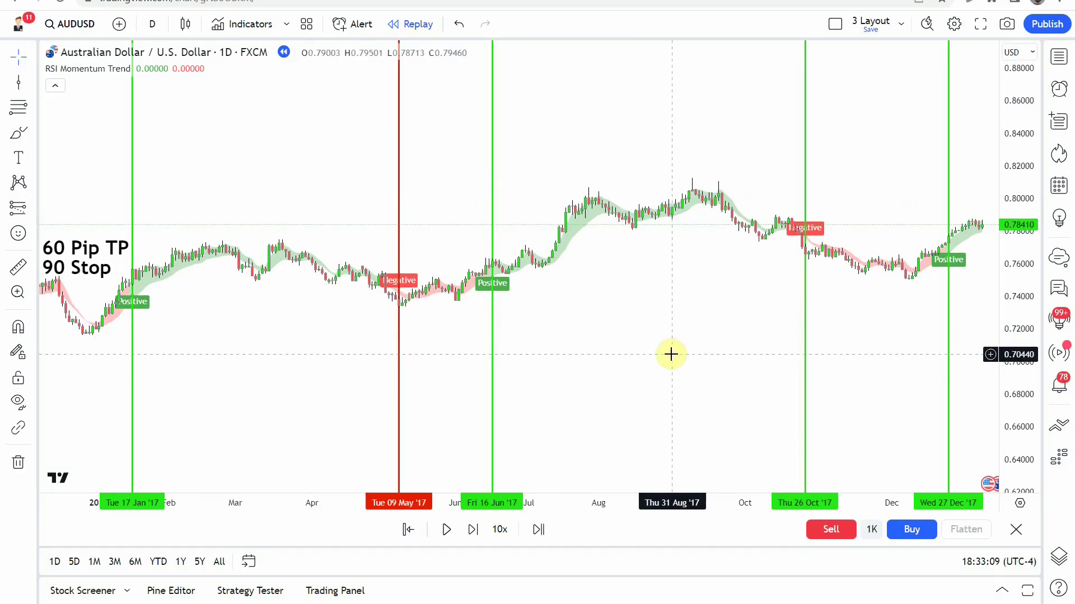
pyautogui.moveTo(1025, 363); pyautogui.dragTo(1022, 300)
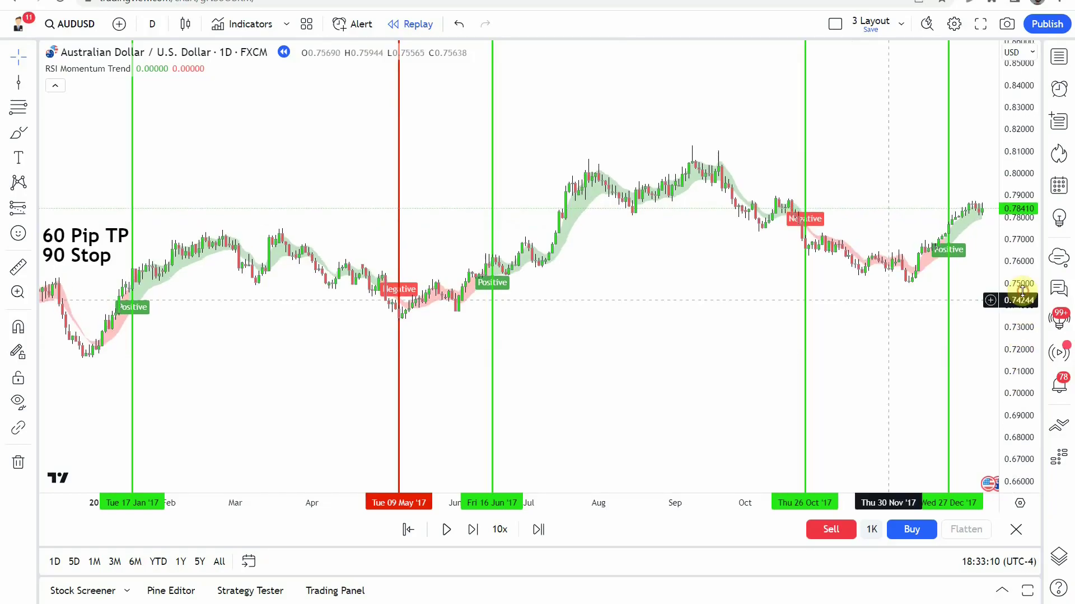